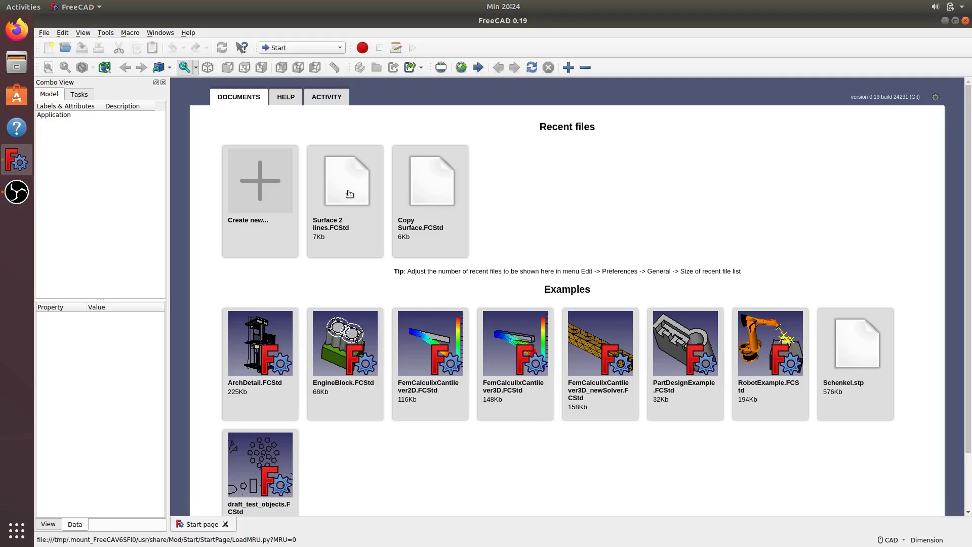
Open Surface 2 lines.FCStd and hide its Sketch, leaving only the green ruled surface.
click(350, 193)
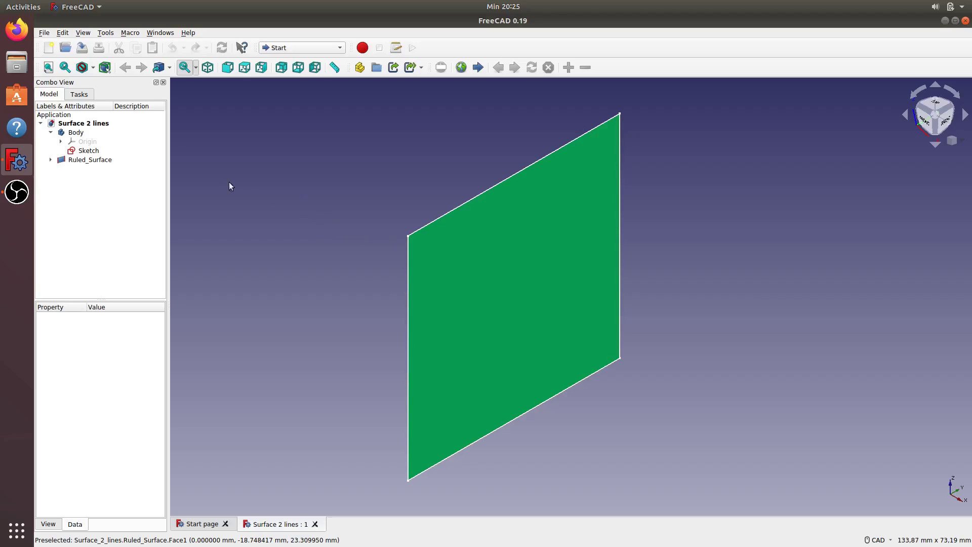
click(90, 152)
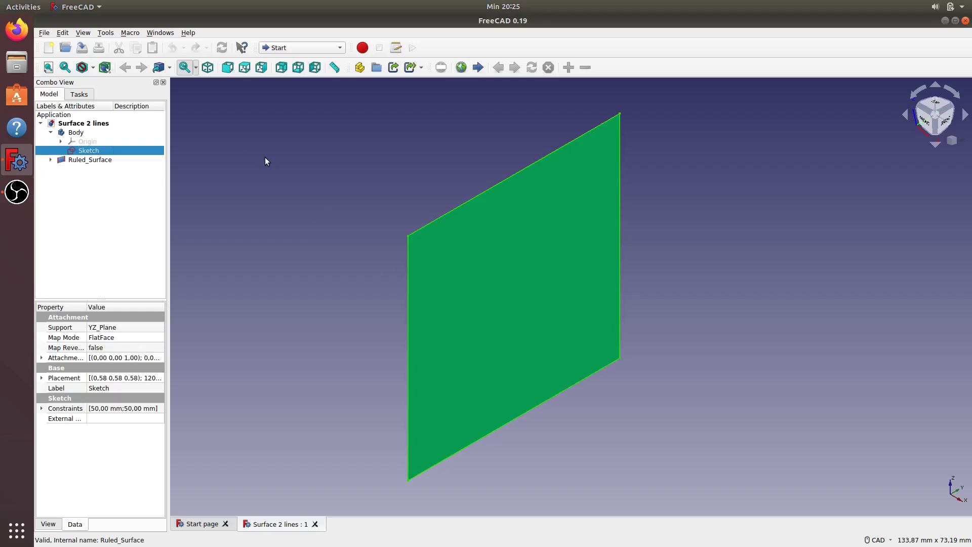
key(space)
click(821, 239)
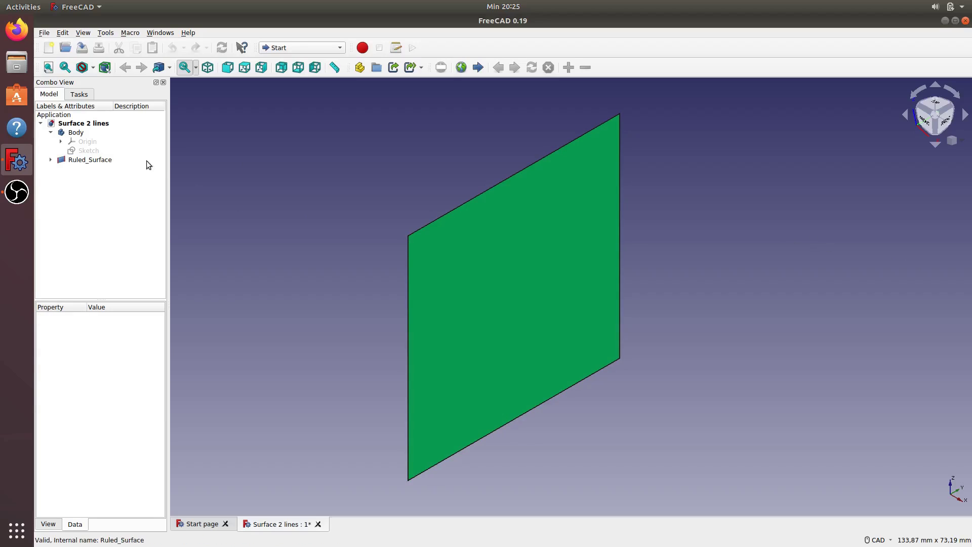
Show the body's Origin XY, XZ, YZ planes and axes, zoomed out in isometric view.
click(89, 142)
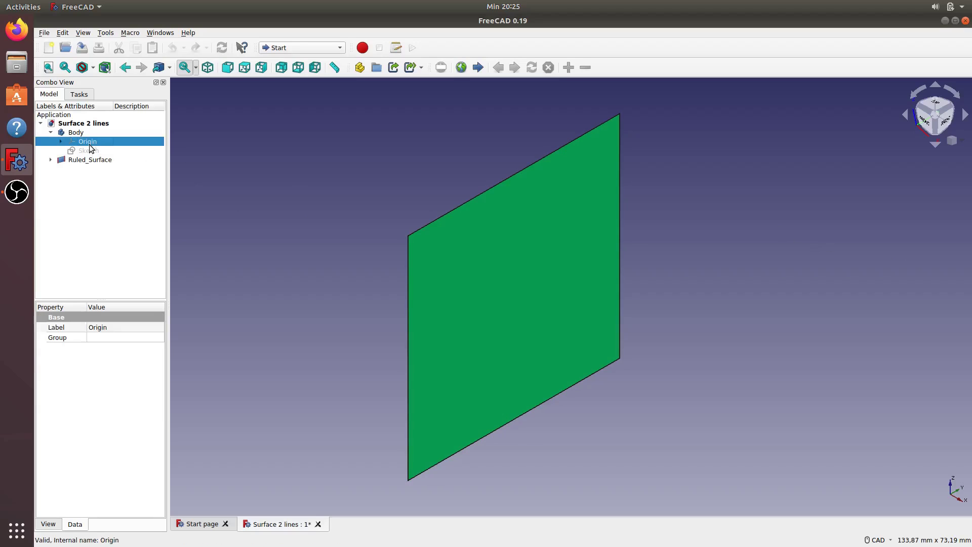
key(space)
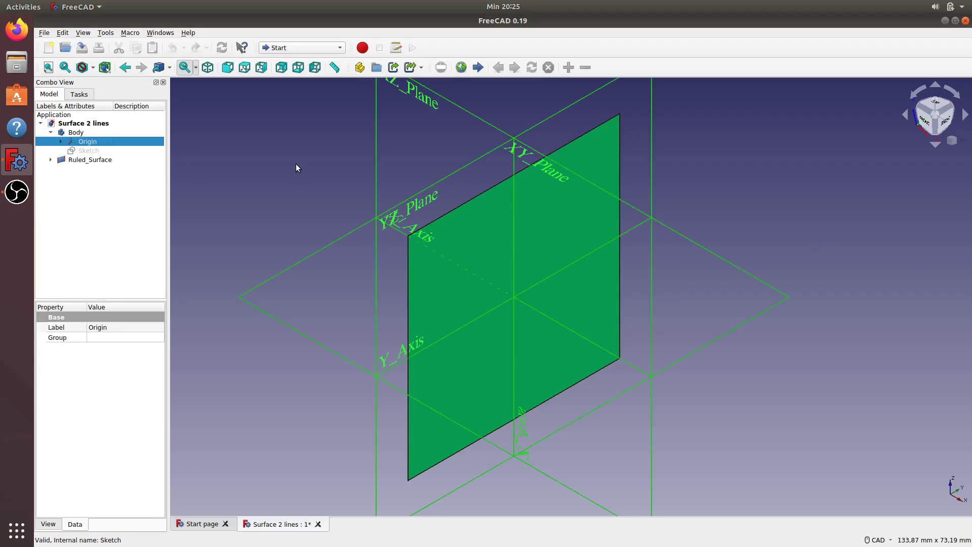
mouse_move(668, 327)
ctrl+middle_down()
mouse_move(655, 308)
mouse_move(701, 369)
ctrl+middle_up()
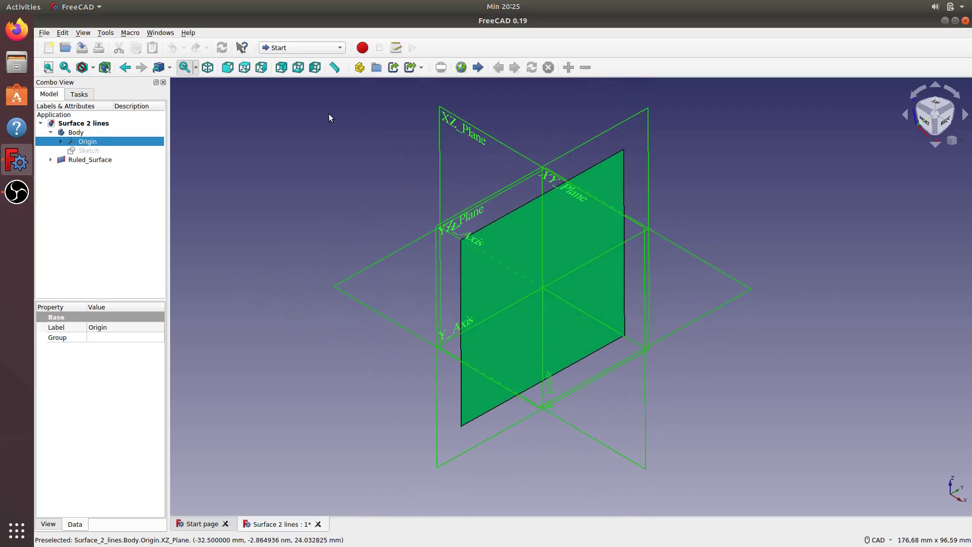
key(0)
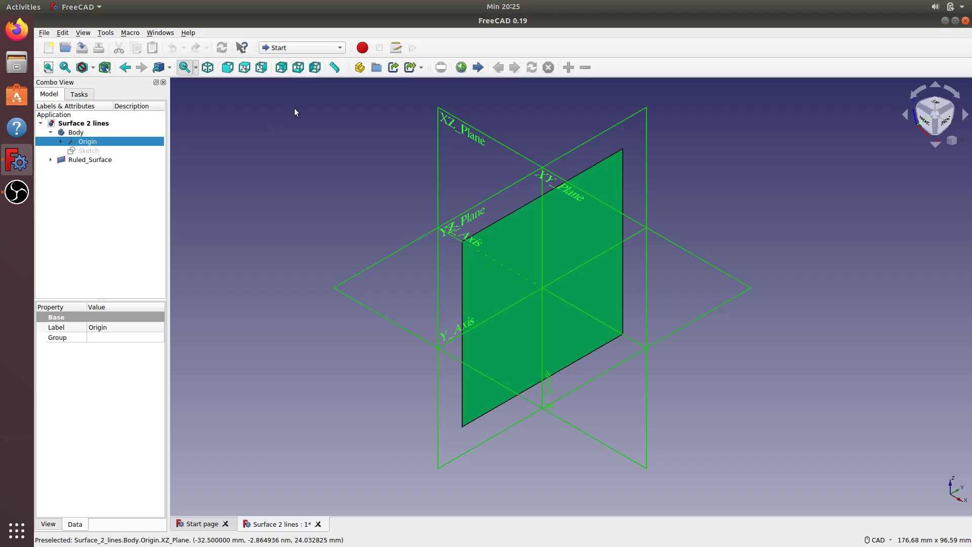
Switch to the Part workbench and select Ruled_Surface in the model tree.
click(339, 48)
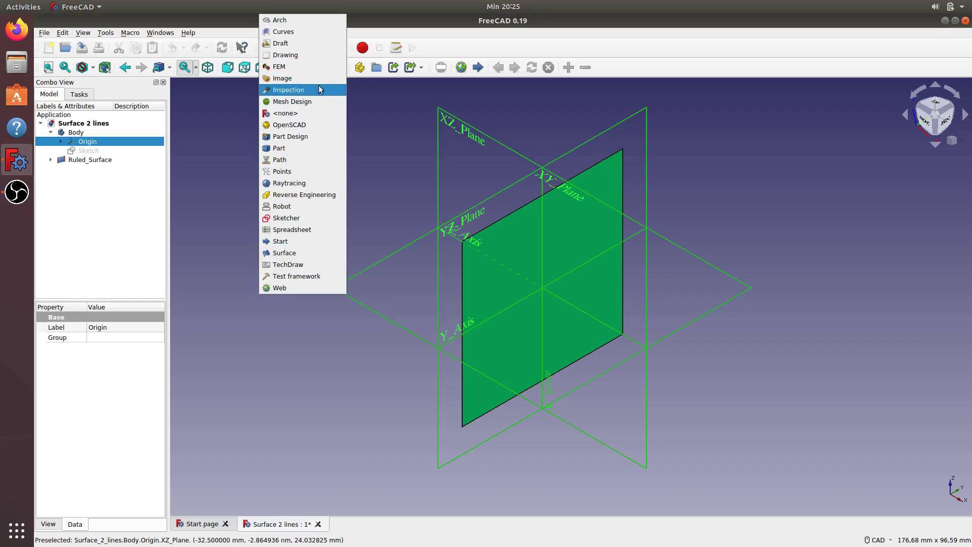
click(304, 146)
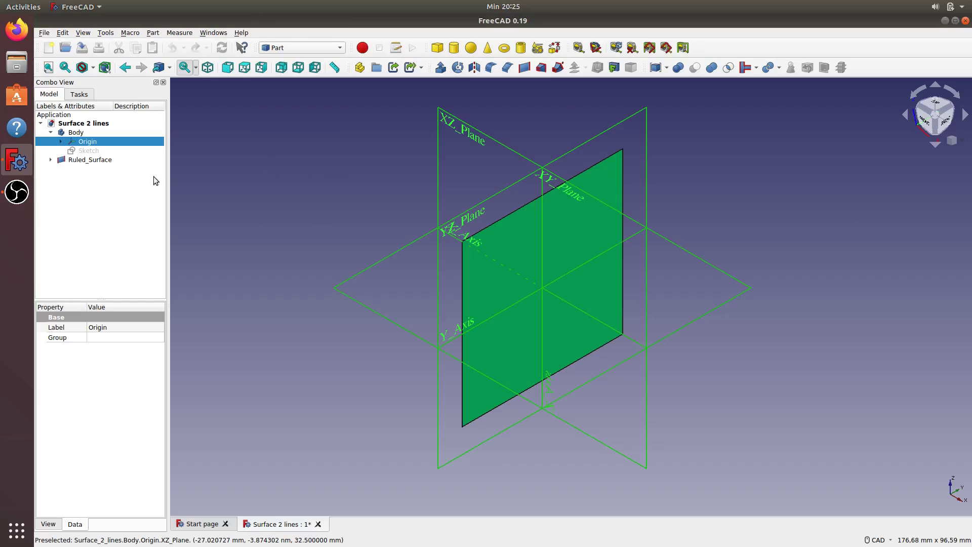
click(109, 161)
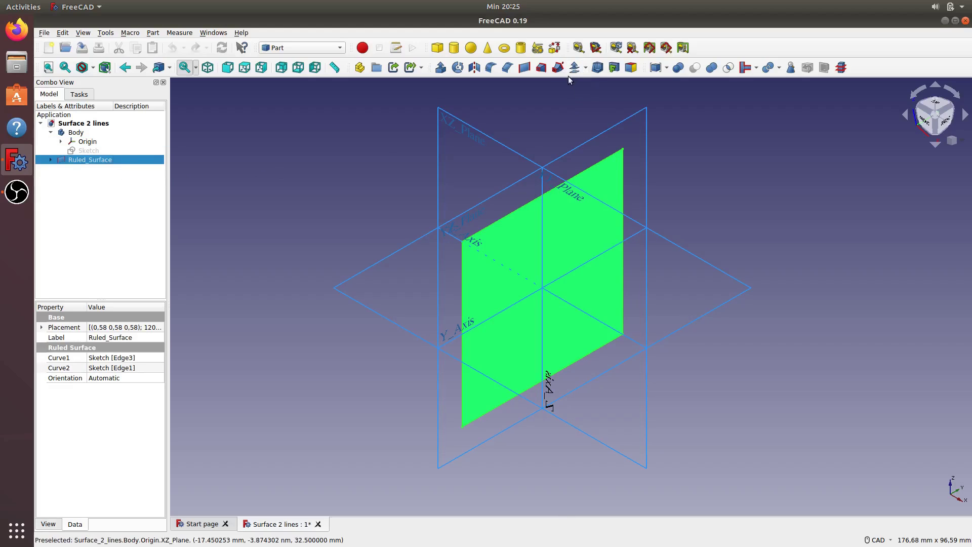
click(90, 143)
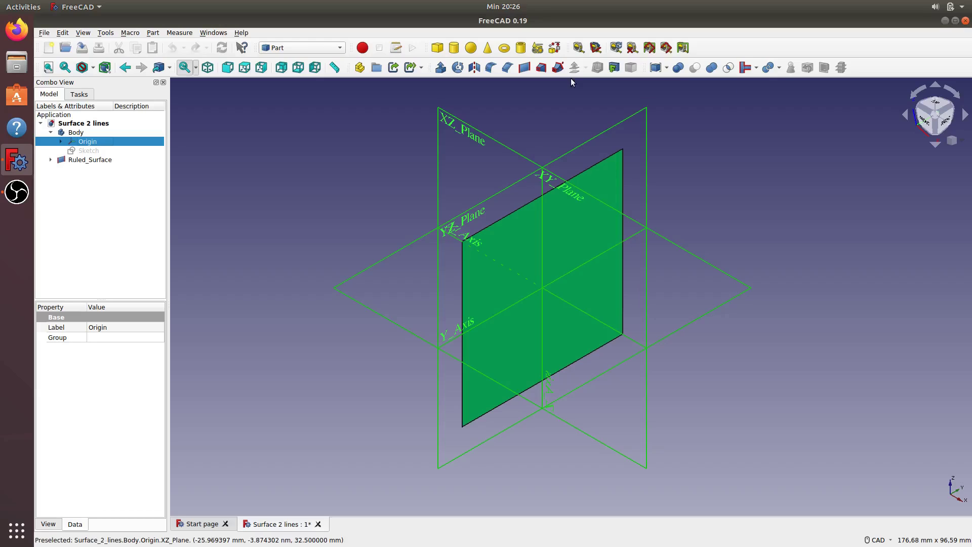
click(96, 161)
click(330, 175)
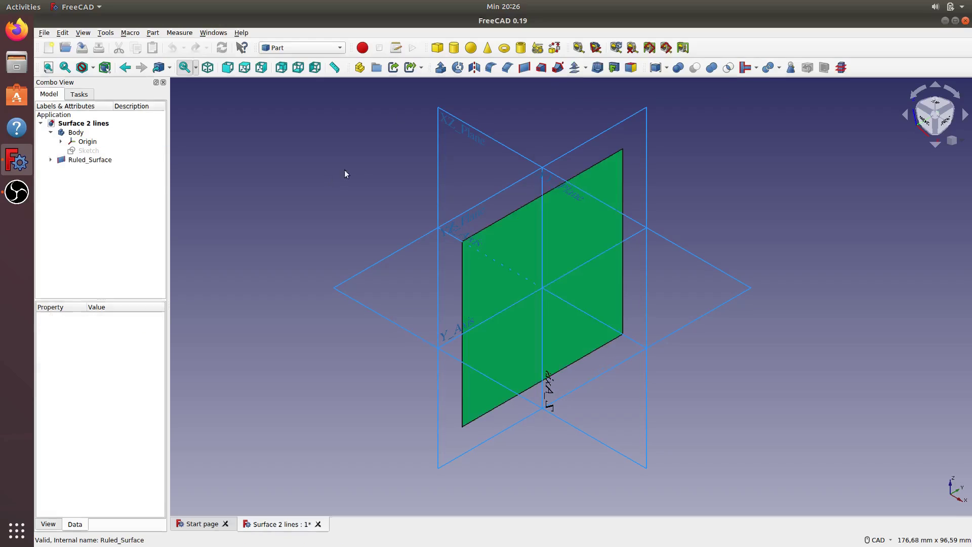
click(107, 161)
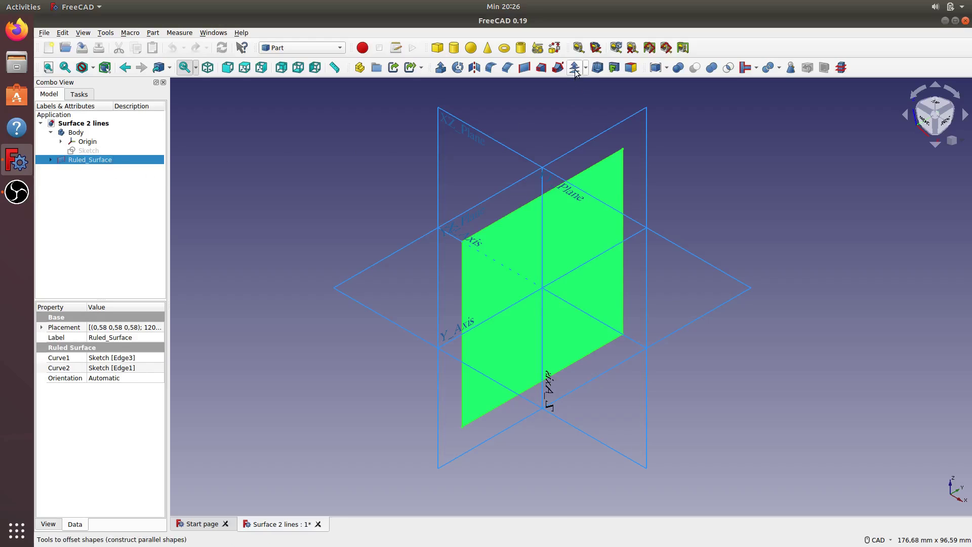
Create a Part Offset of the ruled surface with the offset value set to -20 mm.
click(574, 68)
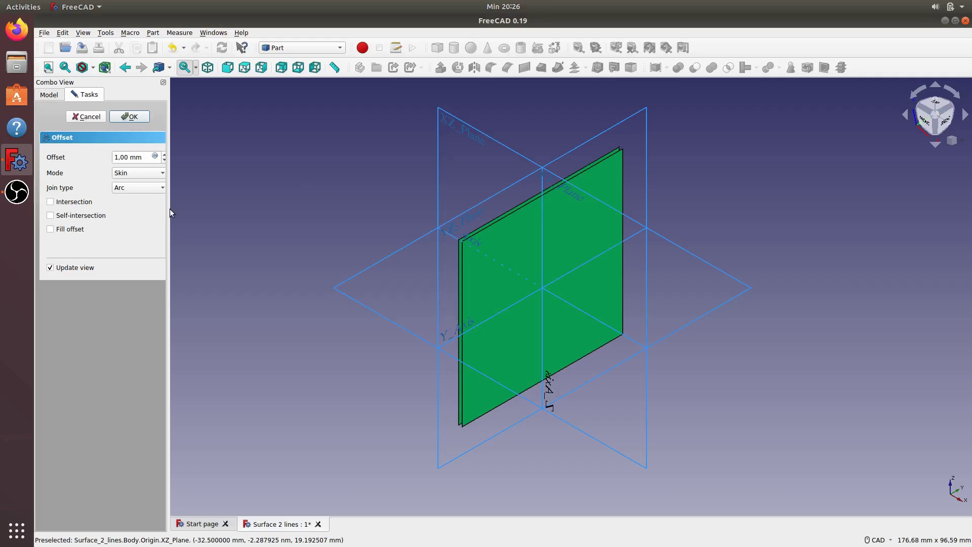
drag(167, 207, 247, 206)
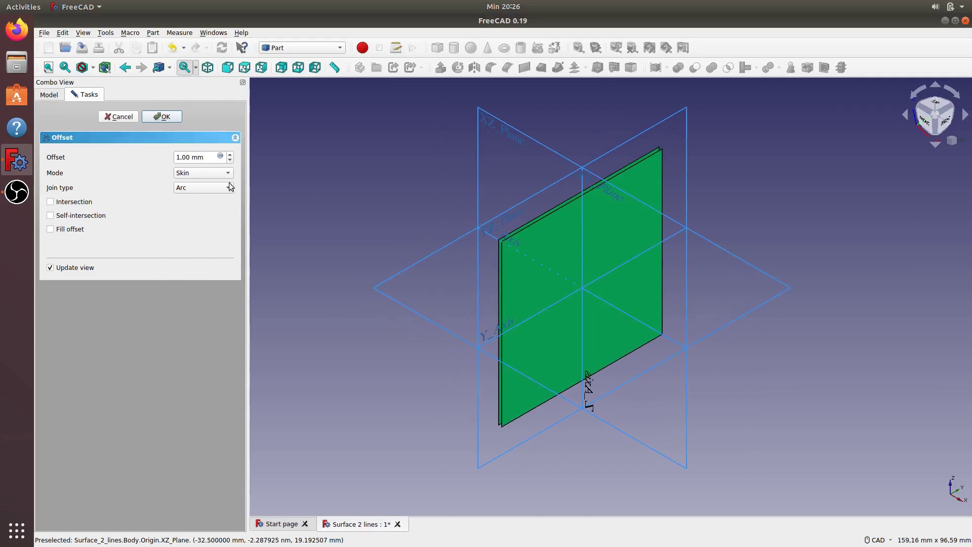
drag(208, 157, 175, 157)
text(5)
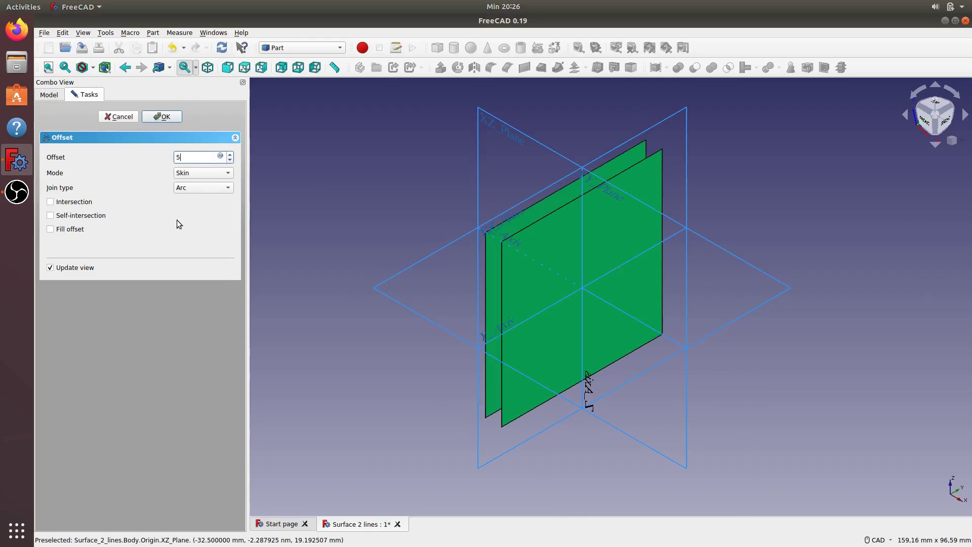
drag(189, 157, 174, 158)
text(10)
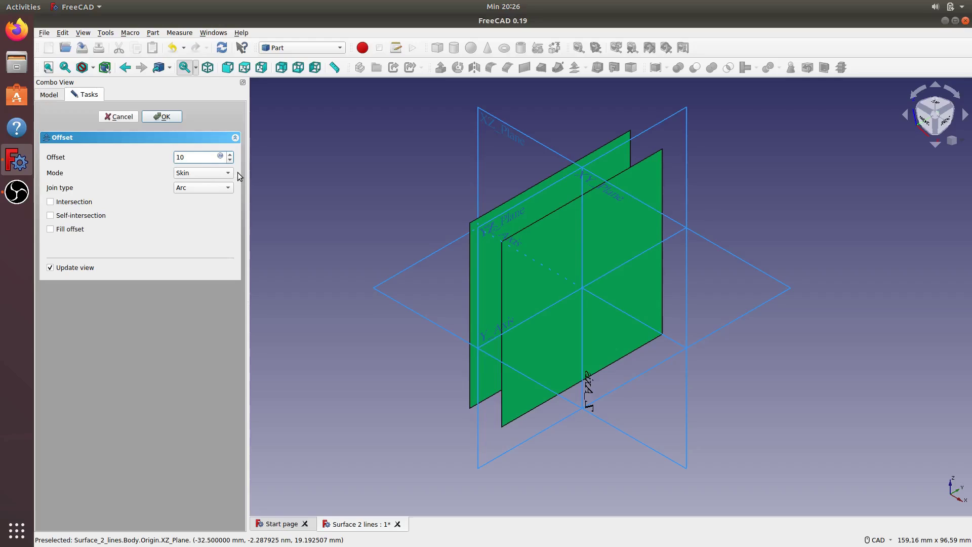
text(-)
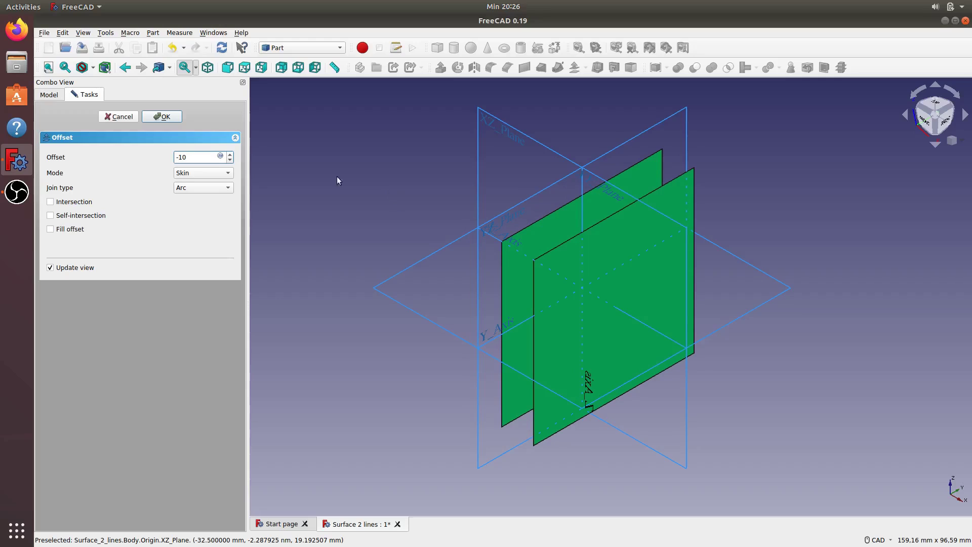
double_click(184, 156)
text(20)
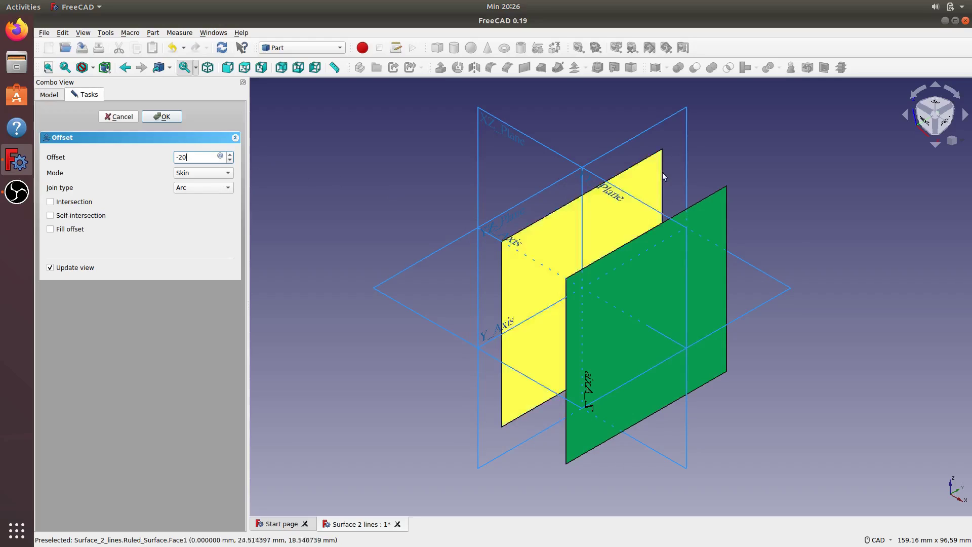
mouse_move(663, 174)
middle_down()
mouse_move(654, 290)
mouse_move(544, 334)
mouse_move(812, 196)
middle_up()
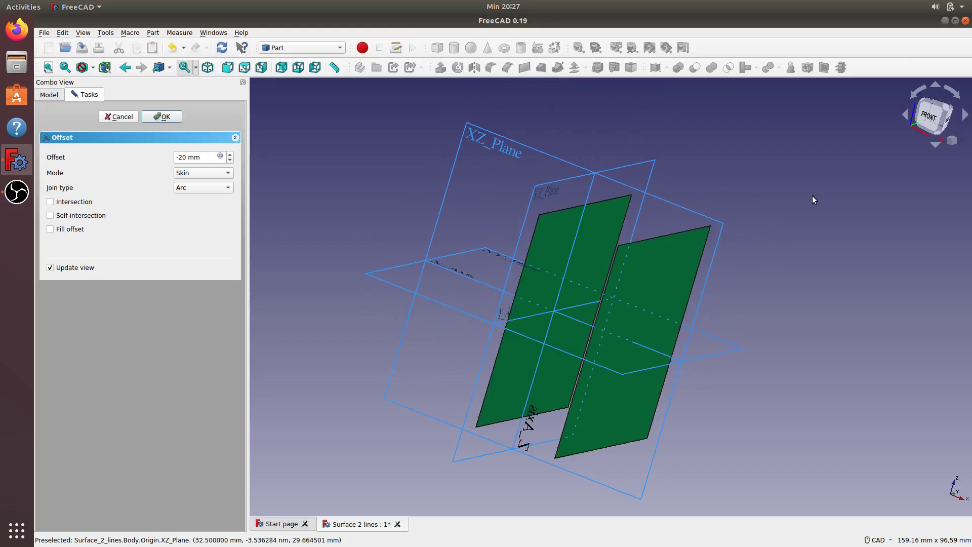
Accept the -20 mm Offset and frame both parallel surfaces in isometric view.
click(173, 120)
mouse_move(499, 222)
middle_down()
mouse_move(682, 286)
mouse_move(588, 380)
mouse_move(436, 319)
middle_up()
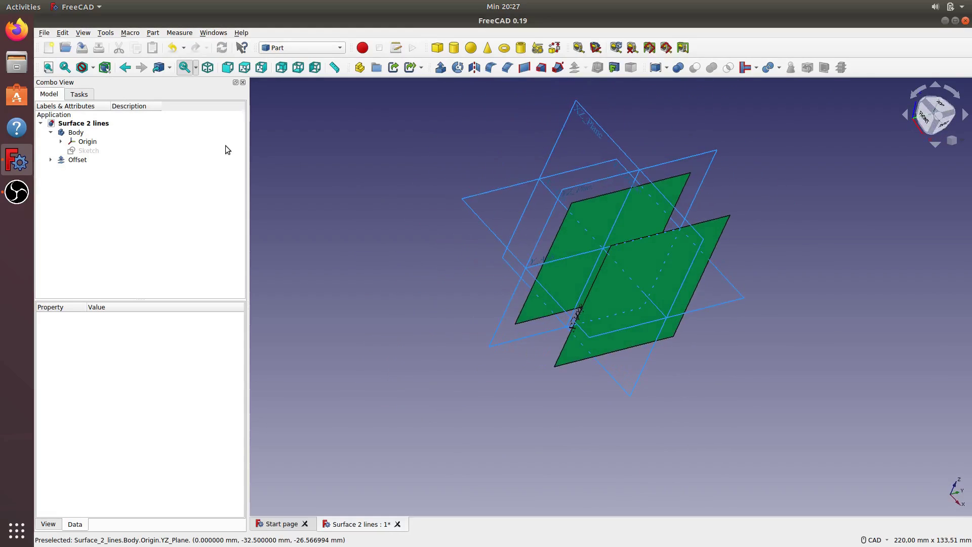
click(208, 68)
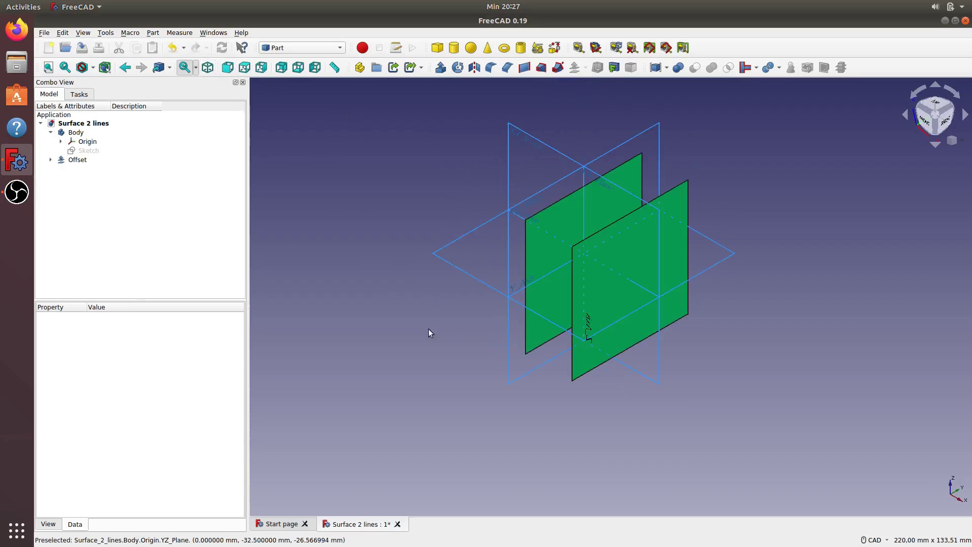
scroll(435, 332, up, 1)
middle_drag(427, 325, 424, 369)
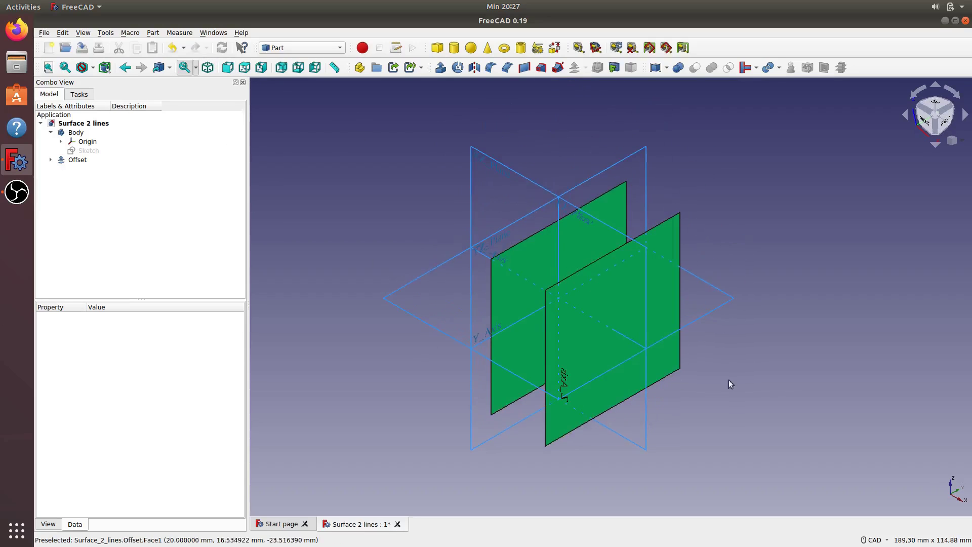